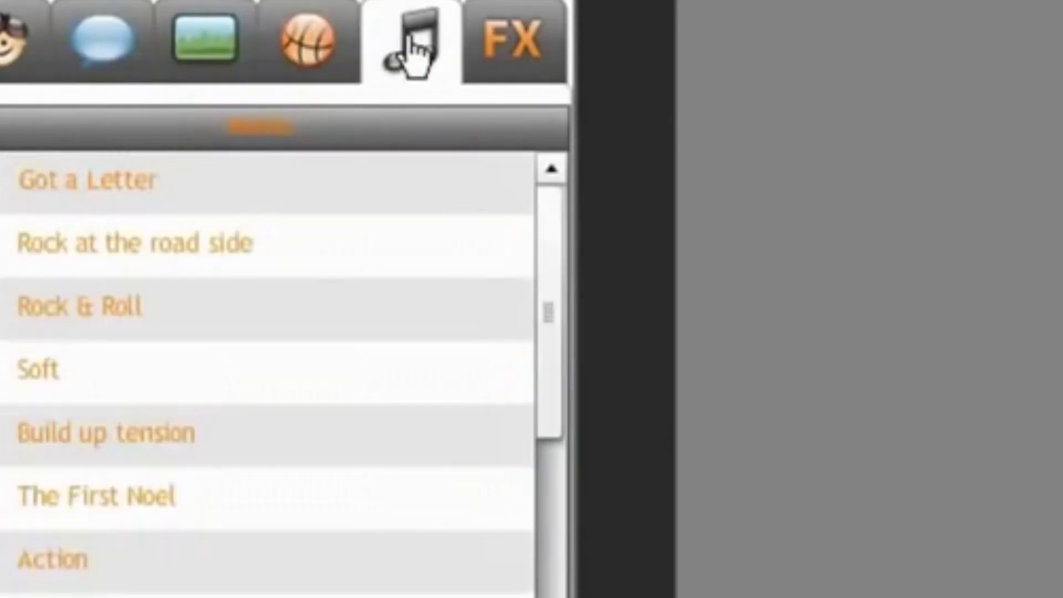
Switch the library panel from the music track list to the FX effects grid.
left_click(529, 55)
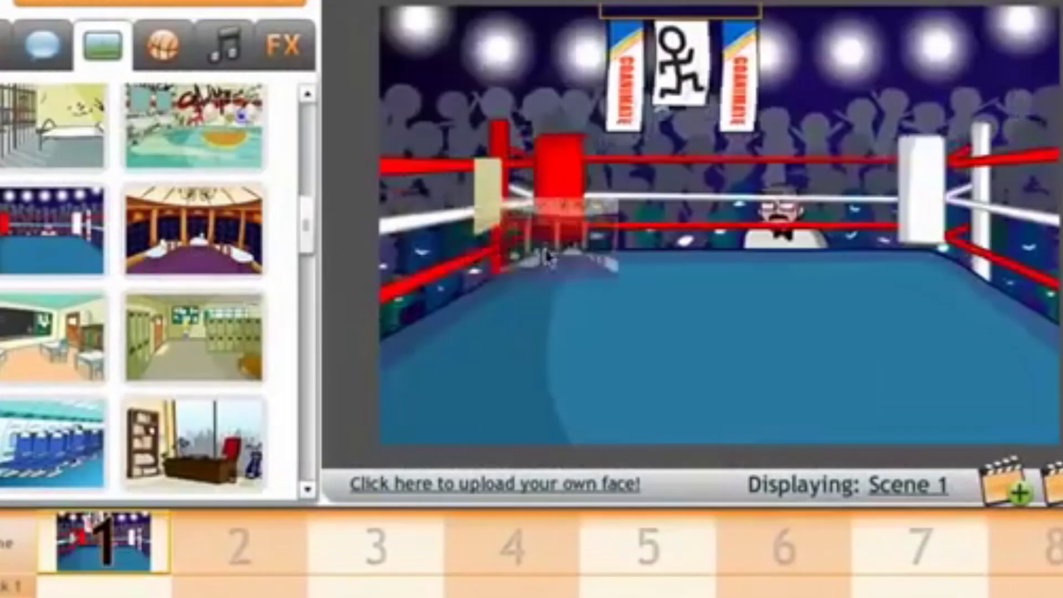
Place the airplane cabin background on the stage and shift the seat row down-left.
left_click(194, 229)
left_click_drag(53, 442, 643, 283)
left_click(726, 279)
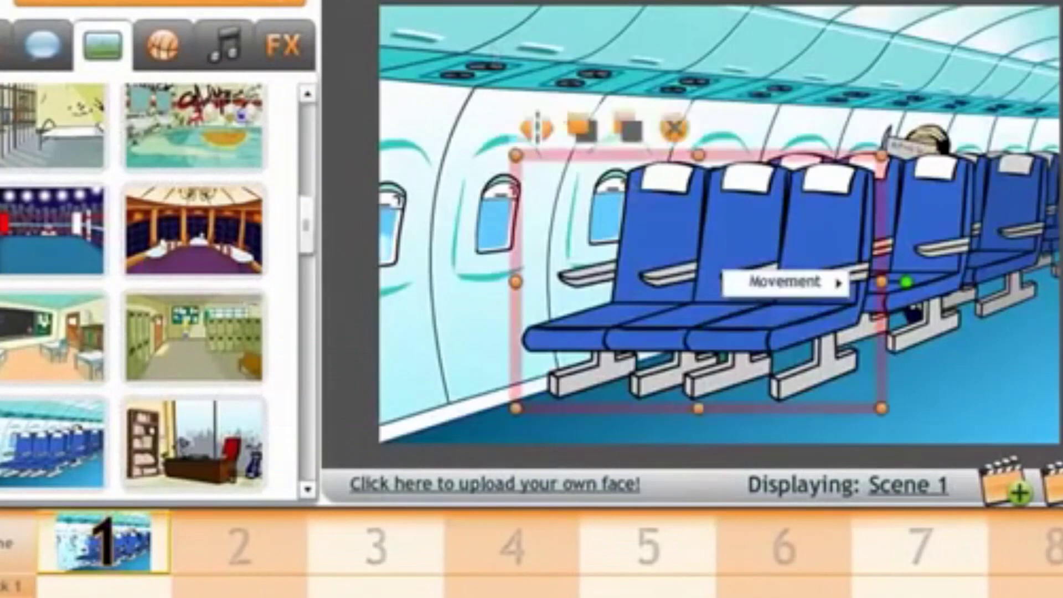
left_click_drag(771, 292, 653, 313)
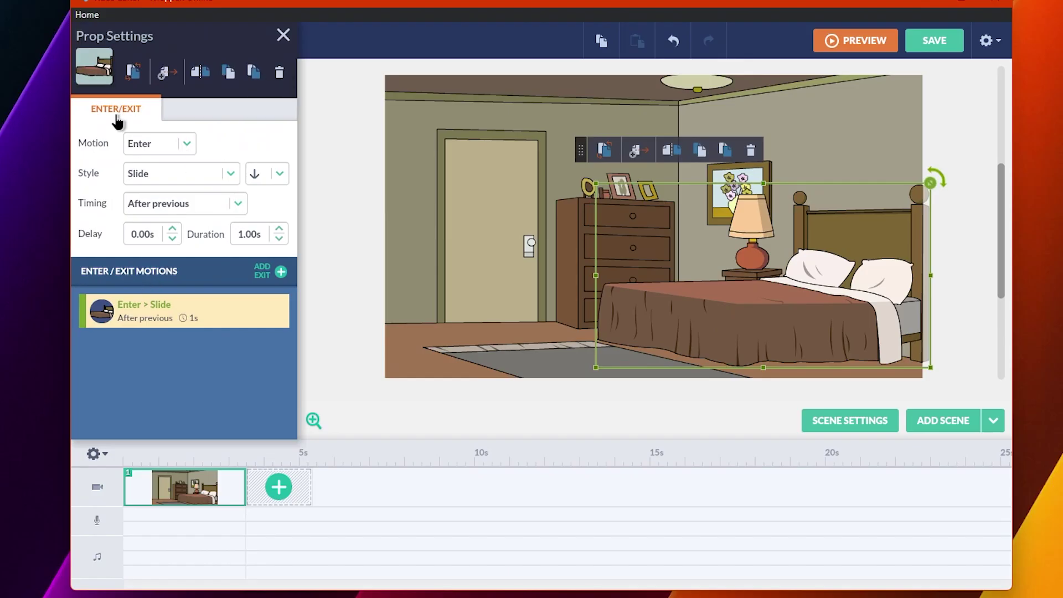
Delete the bed's slide-in entrance, then lay the orange-hoodie character on the bed with an Asleep expression.
left_click(280, 305)
left_click(283, 35)
left_click_drag(212, 145, 636, 238)
left_click(167, 233)
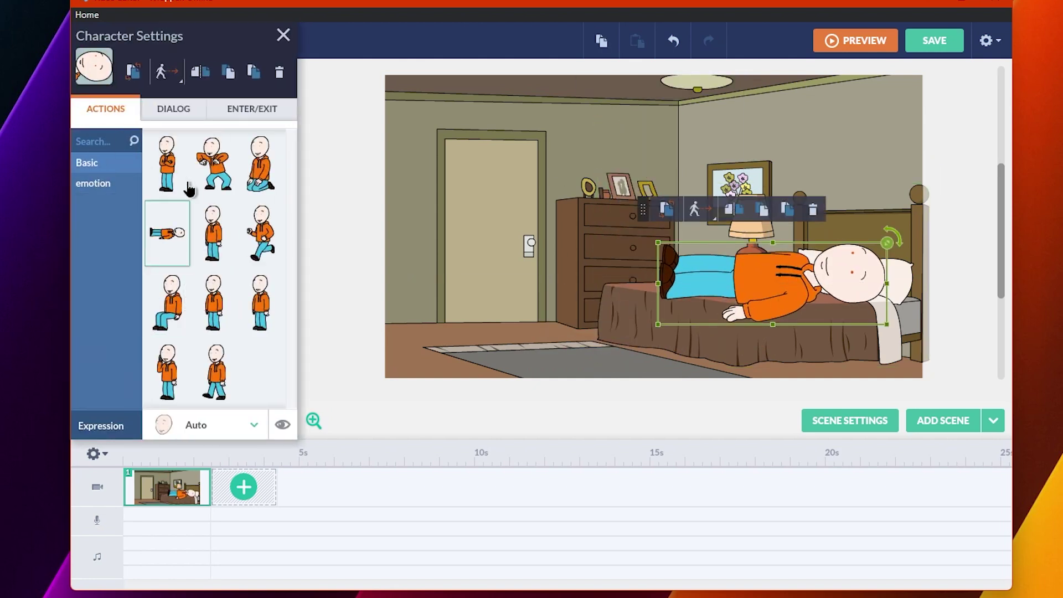
left_click(210, 425)
left_click(175, 426)
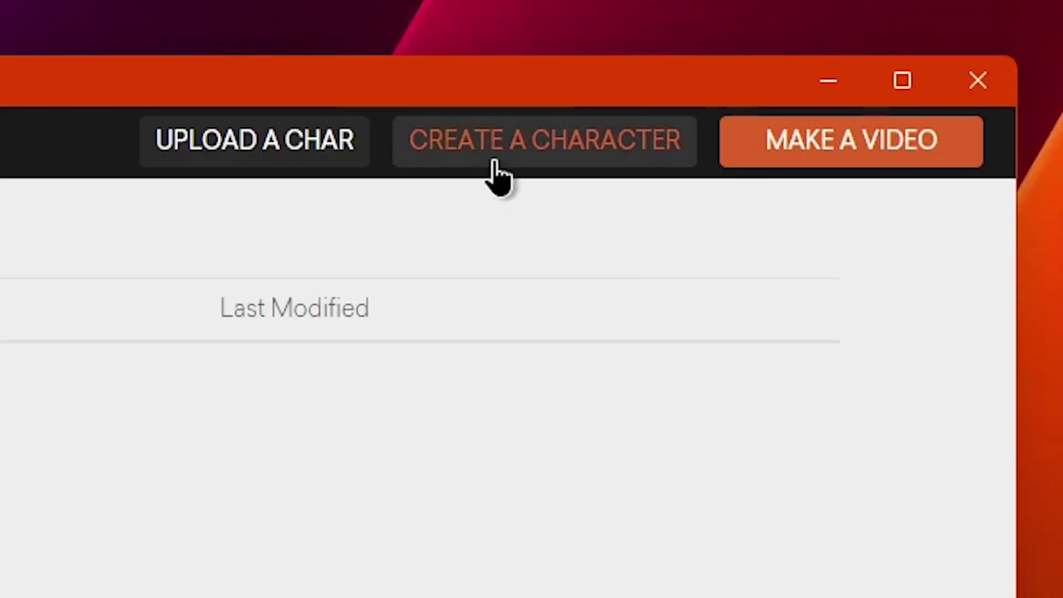
Start a new character and browse its pants, head, hair, eyes and other body-part categories.
left_click(494, 162)
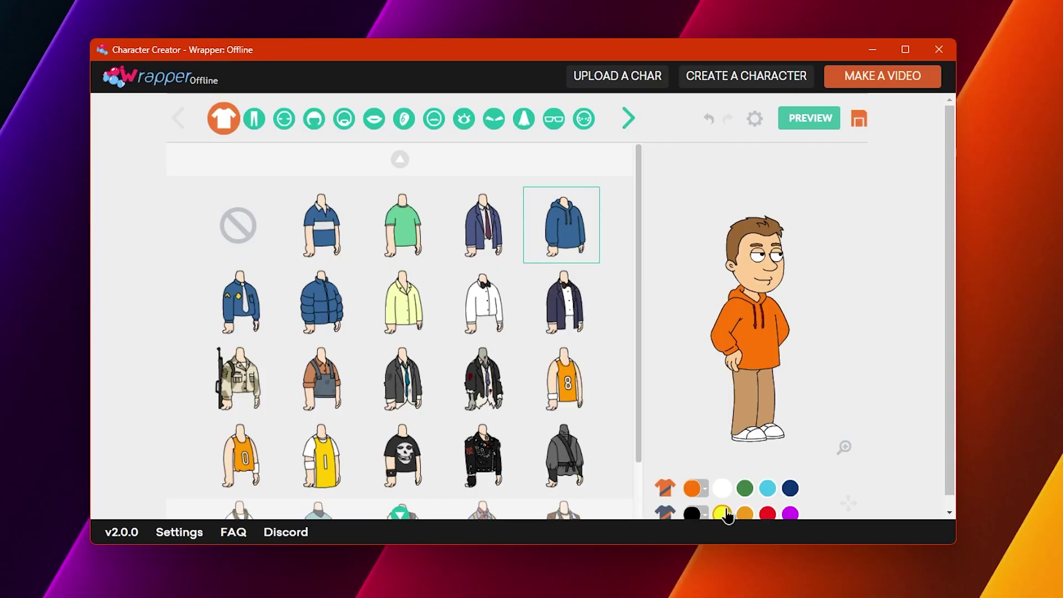
left_click(253, 108)
left_click(284, 106)
left_click(314, 106)
left_click(404, 106)
left_click(464, 106)
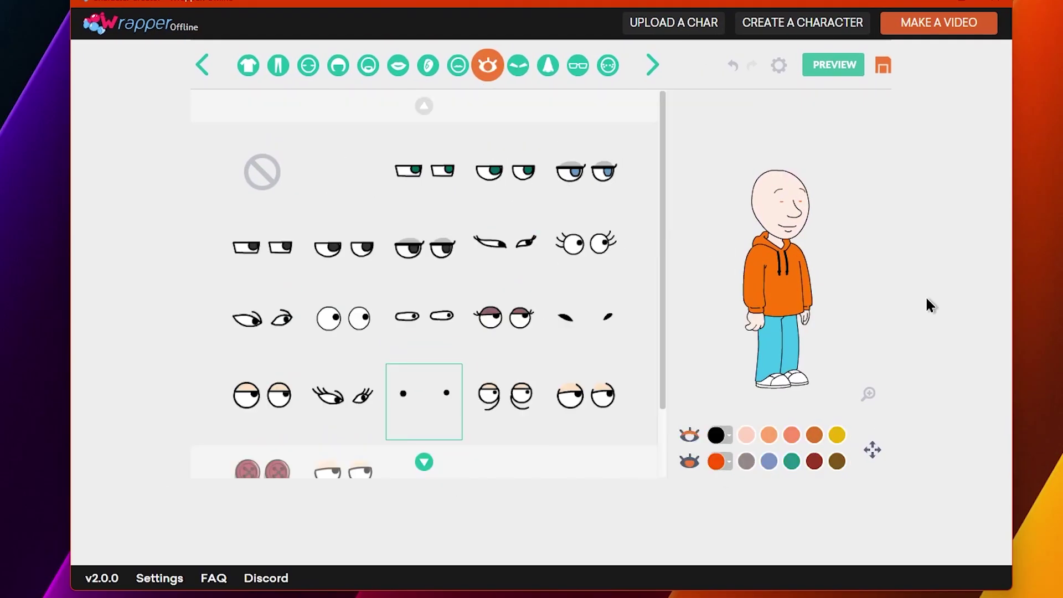
left_click(587, 108)
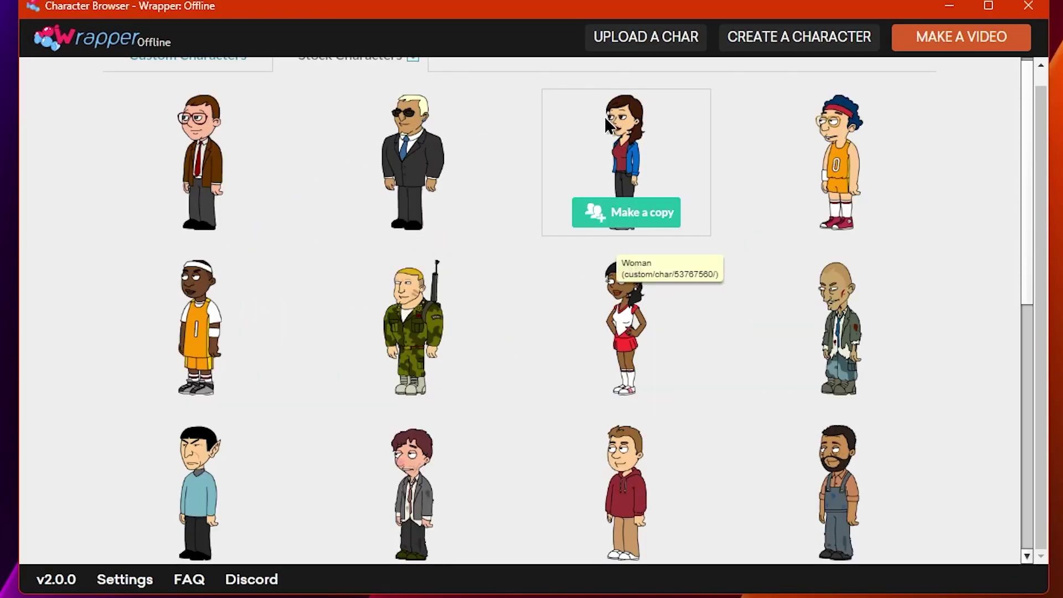
scroll(603, 116, "up", 1)
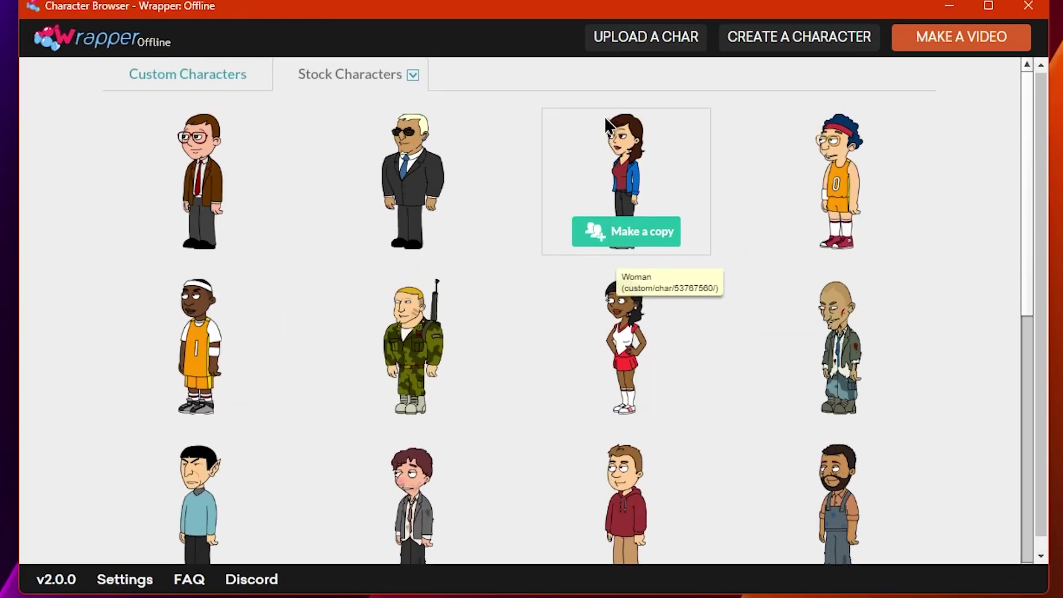
Add a stock character to the bedroom scene while browsing the text, props, music and sound libraries.
left_click(413, 76)
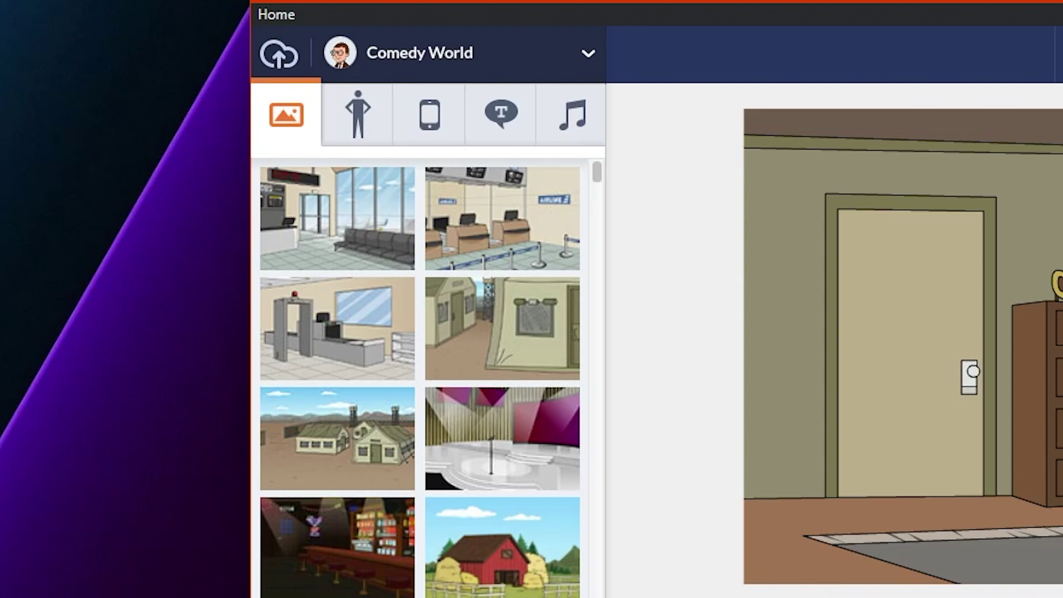
left_click(359, 127)
left_click(470, 209)
left_click(498, 114)
scroll(432, 426, "down", 5)
left_click(432, 125)
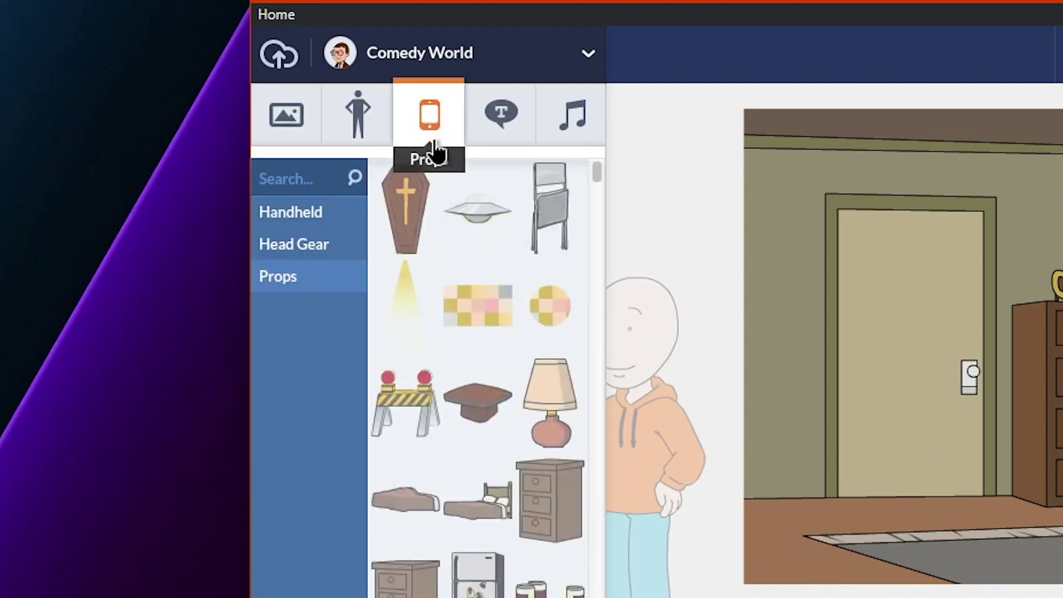
left_click(572, 115)
left_click(303, 244)
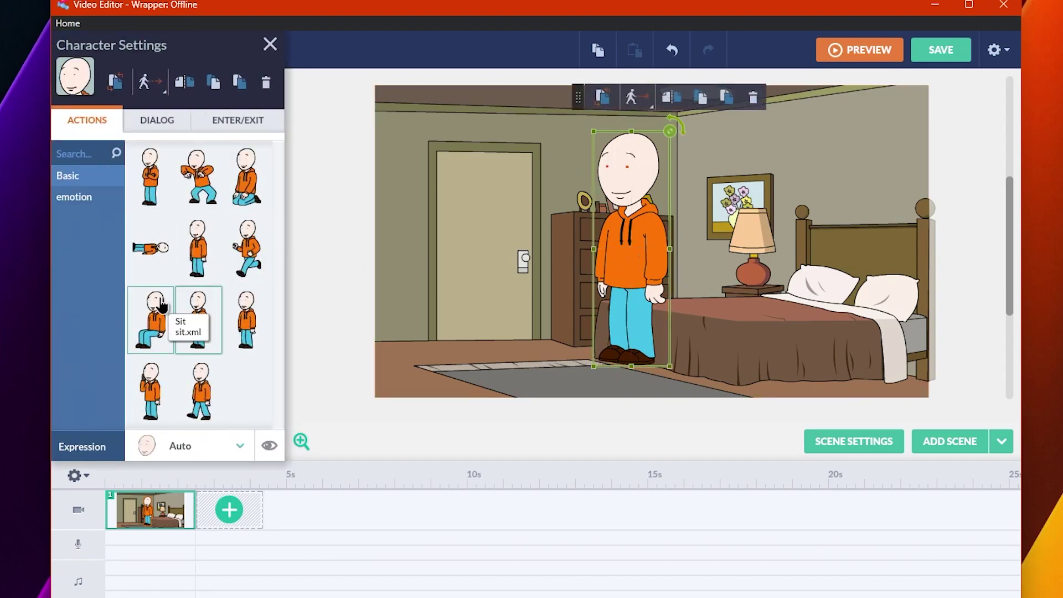
Move the run start point left, voice 'Time to go play some more mario kart', and set Expression to Neutral.
left_click(198, 445)
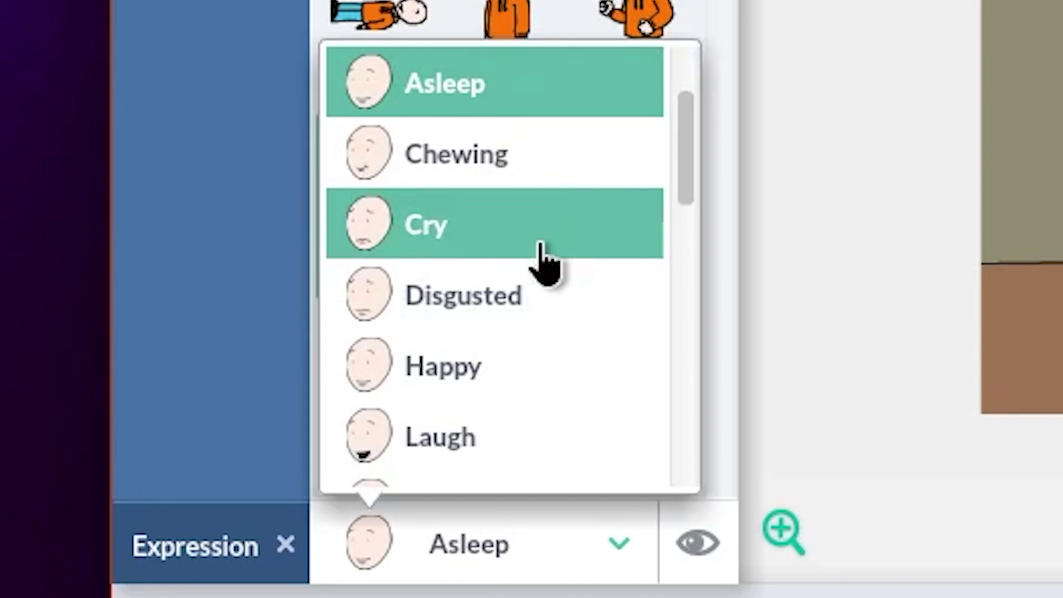
scroll(545, 260, "down", 6)
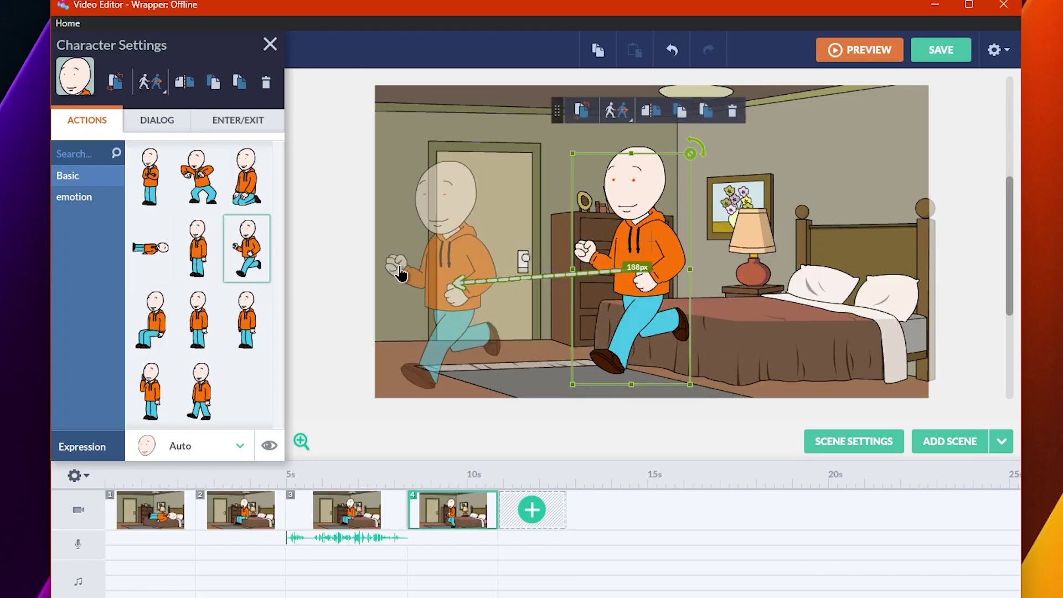
left_click_drag(448, 293, 277, 288)
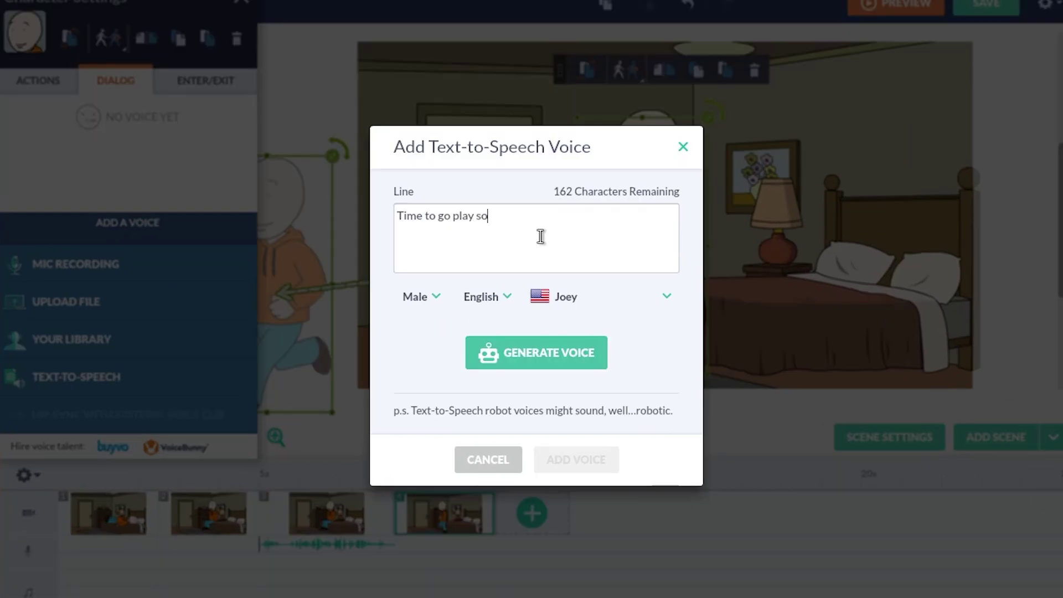
type("me more mario kart")
left_click(529, 377)
left_click(572, 471)
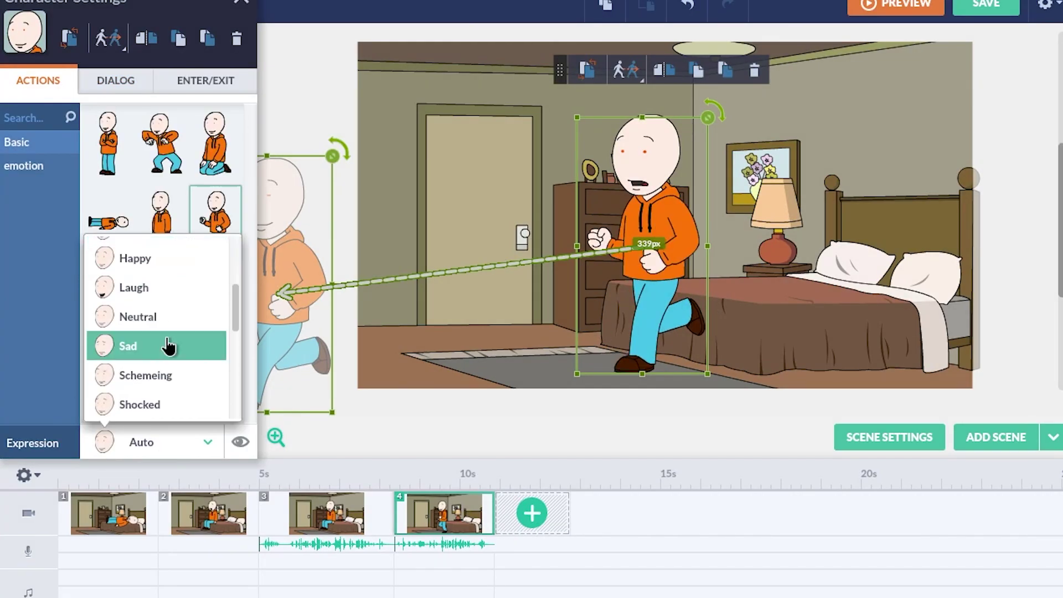
left_click(167, 346)
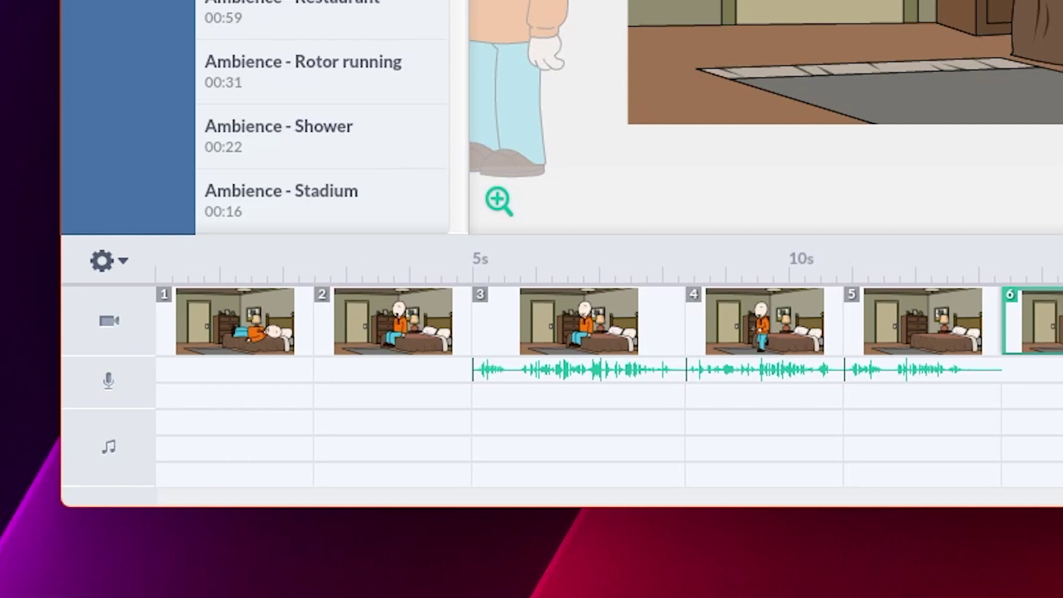
Scroll the timeline and the Enter/Exit Motions list in the six-character video.
scroll(426, 332, "left", 5)
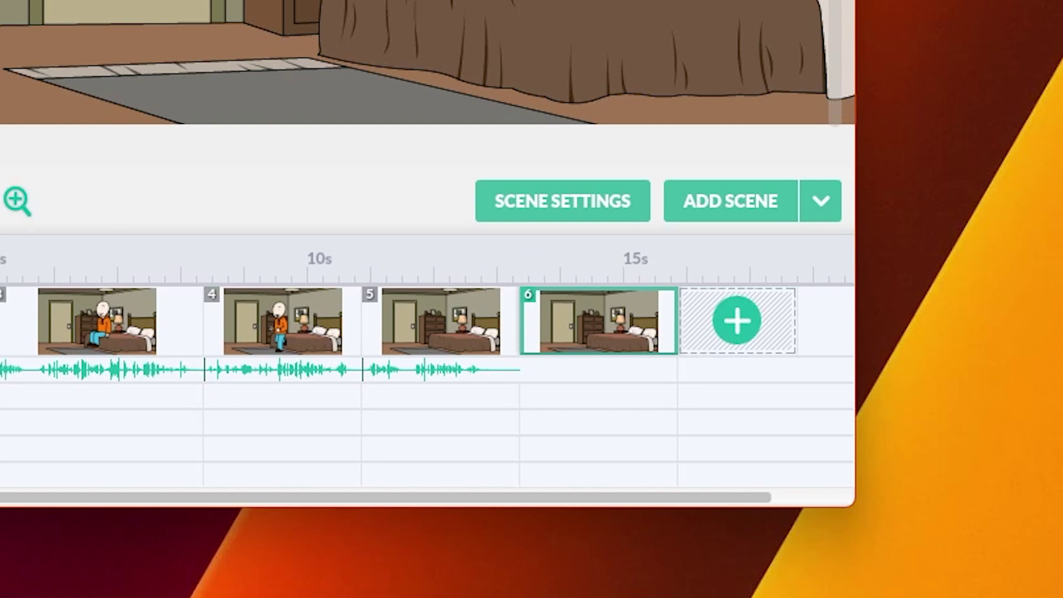
scroll(427, 332, "right", 5)
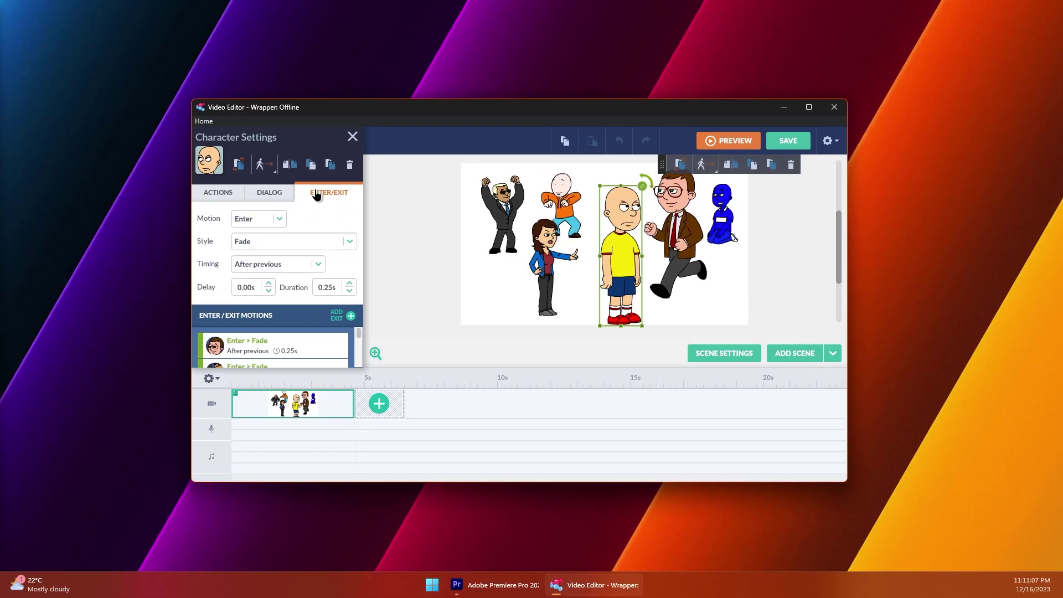
scroll(335, 360, "down", 3)
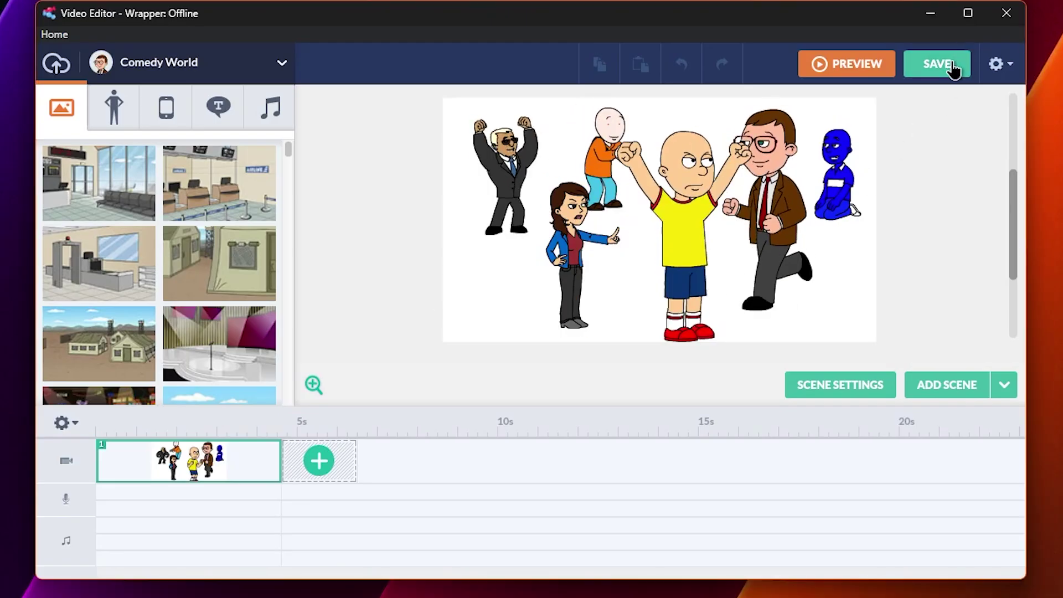
Save 'make ur fanimations' as Public with the default blank logo using Save Only.
left_click(952, 65)
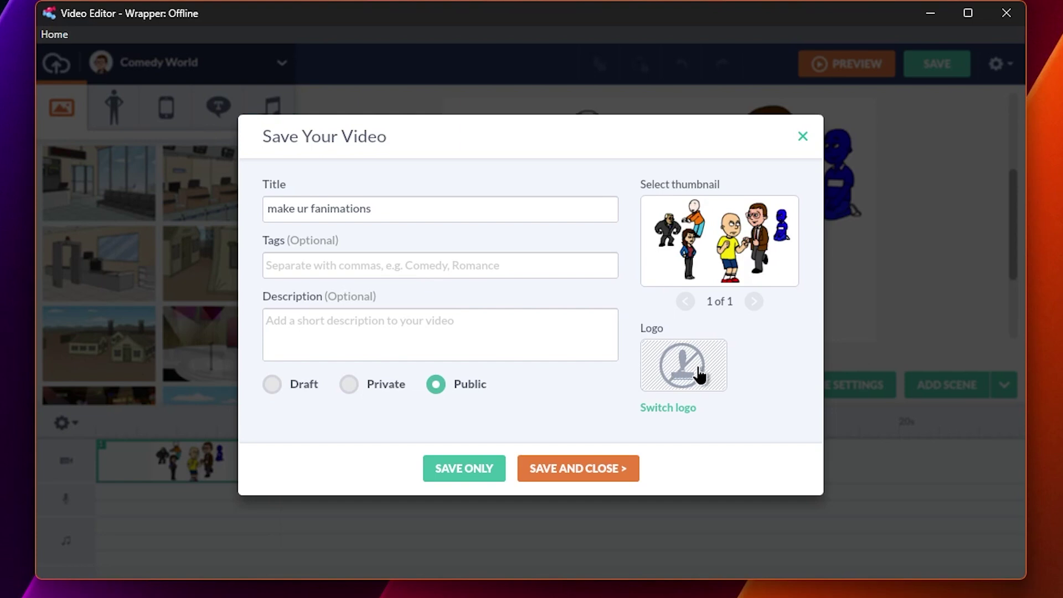
left_click(685, 409)
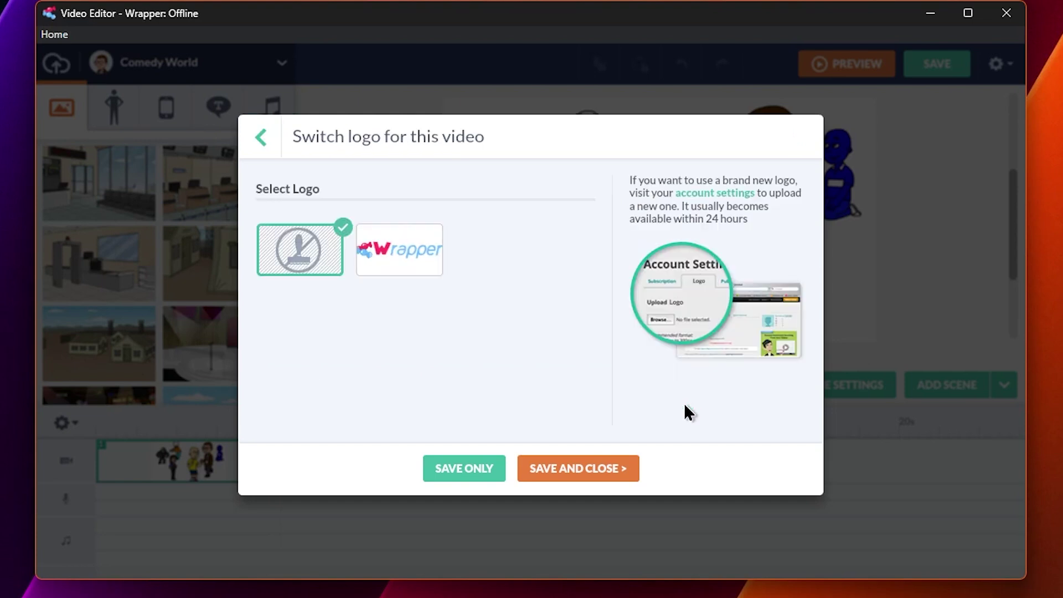
left_click(464, 468)
left_click(464, 468)
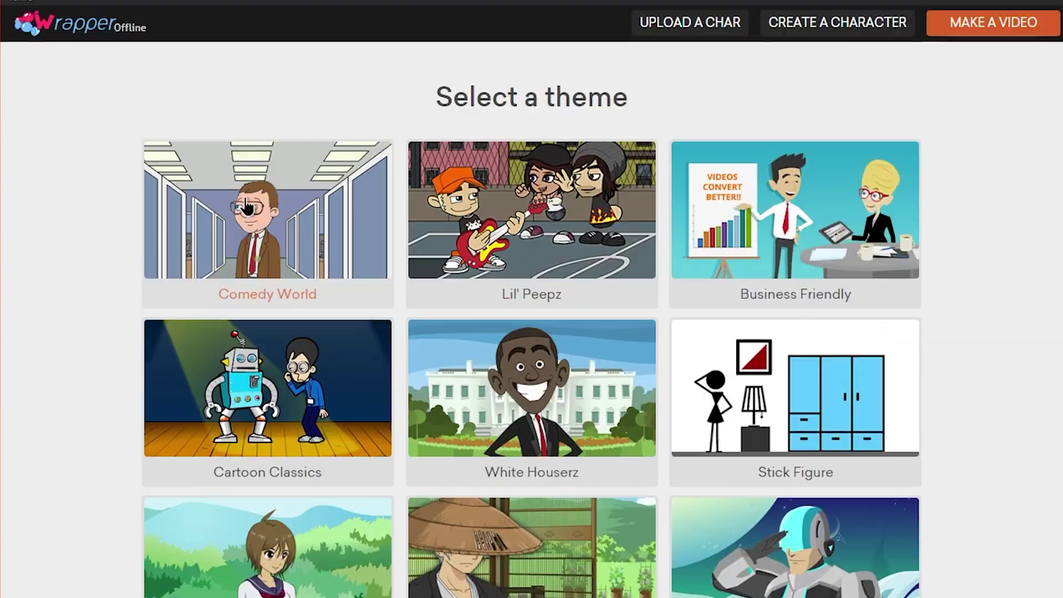
Pick the Comedy World theme and preview the bedroom video.
left_click(263, 353)
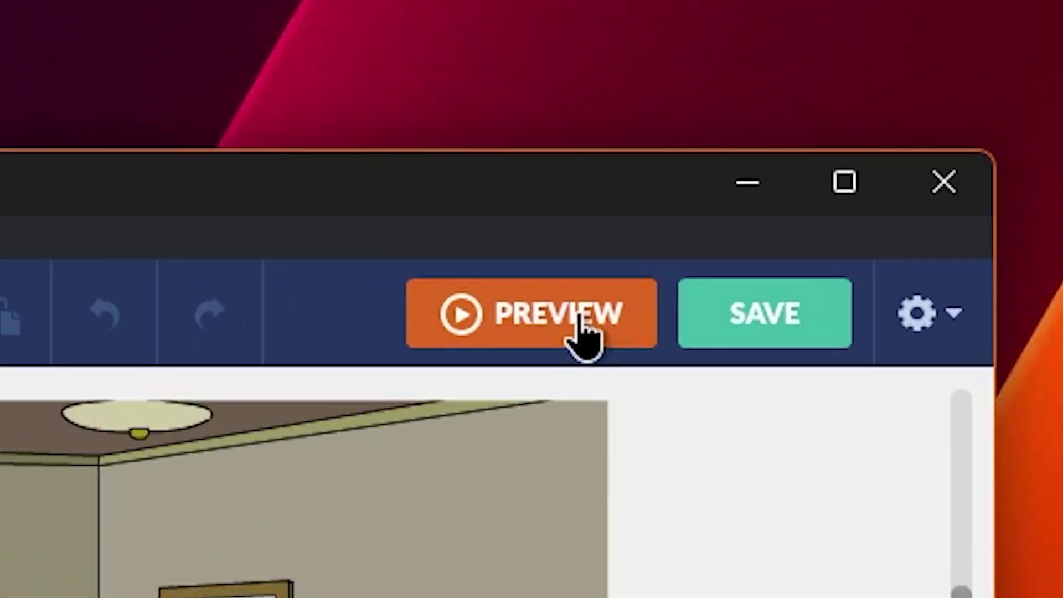
left_click(580, 318)
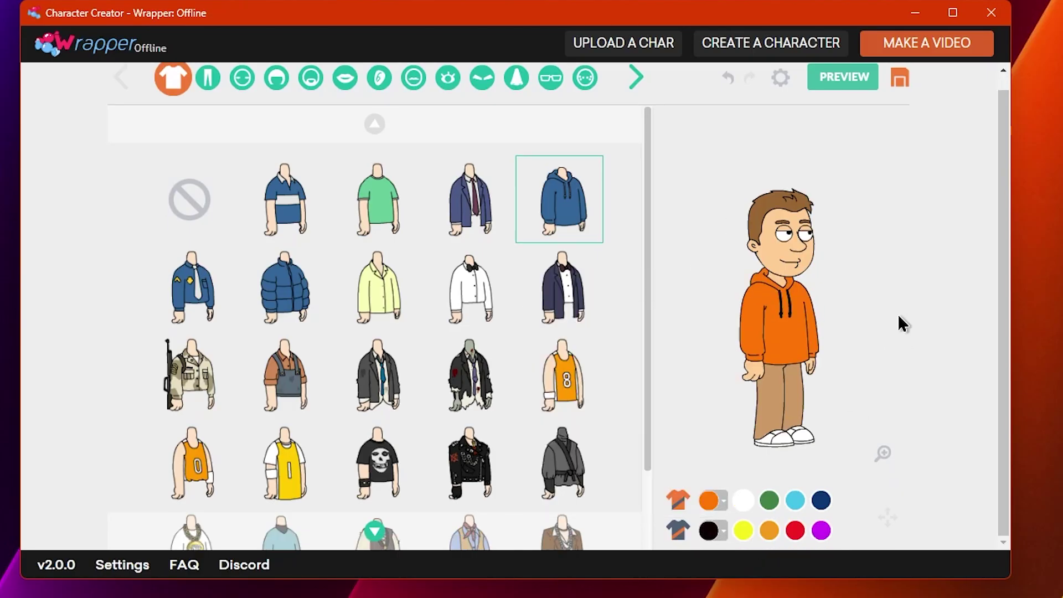
Dress the character in blue jeans, remove his hair, and give him simple dot eyes.
left_click(208, 78)
left_click(189, 282)
left_click(242, 78)
left_click(276, 78)
left_click(190, 199)
left_click(310, 77)
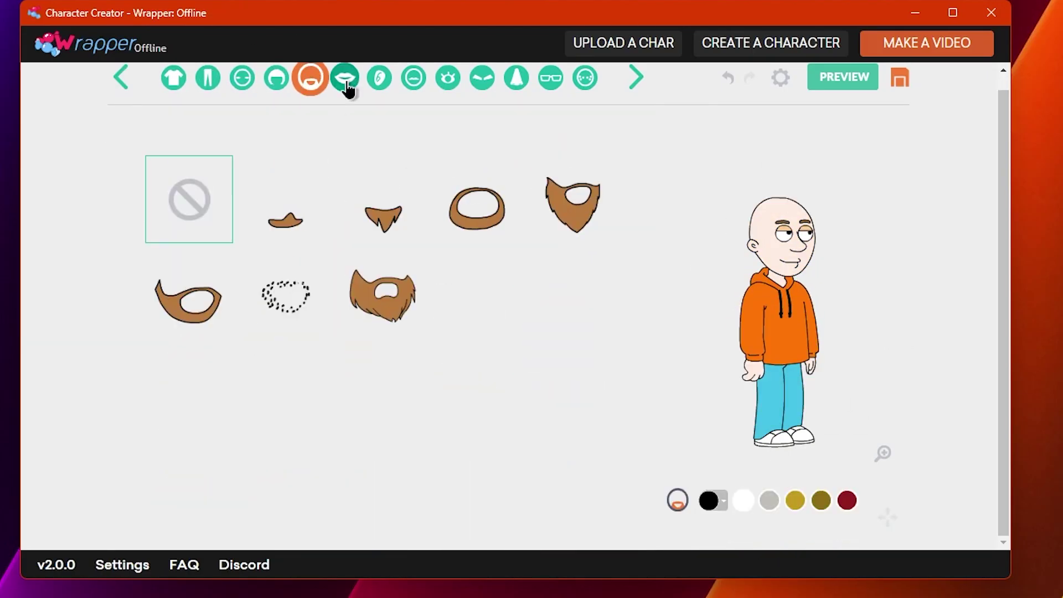
left_click(345, 77)
left_click(380, 78)
left_click(413, 77)
left_click(448, 77)
Colour the eye dots red, browse the nose and accessory options, and preview the character.
left_click(376, 435)
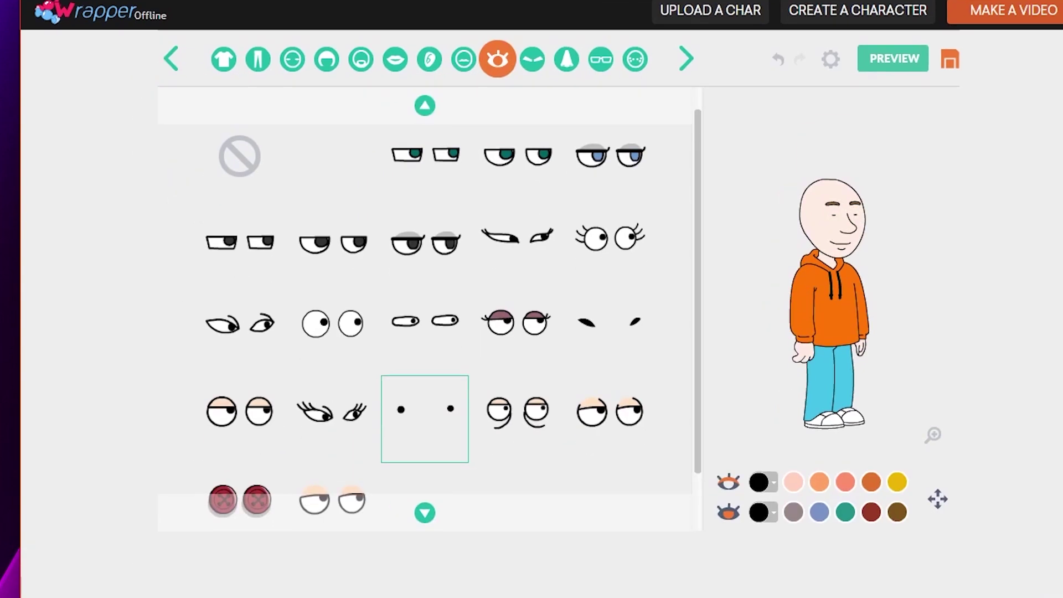
left_click(532, 59)
left_click(498, 58)
left_click(759, 512)
left_click(741, 296)
left_click(565, 59)
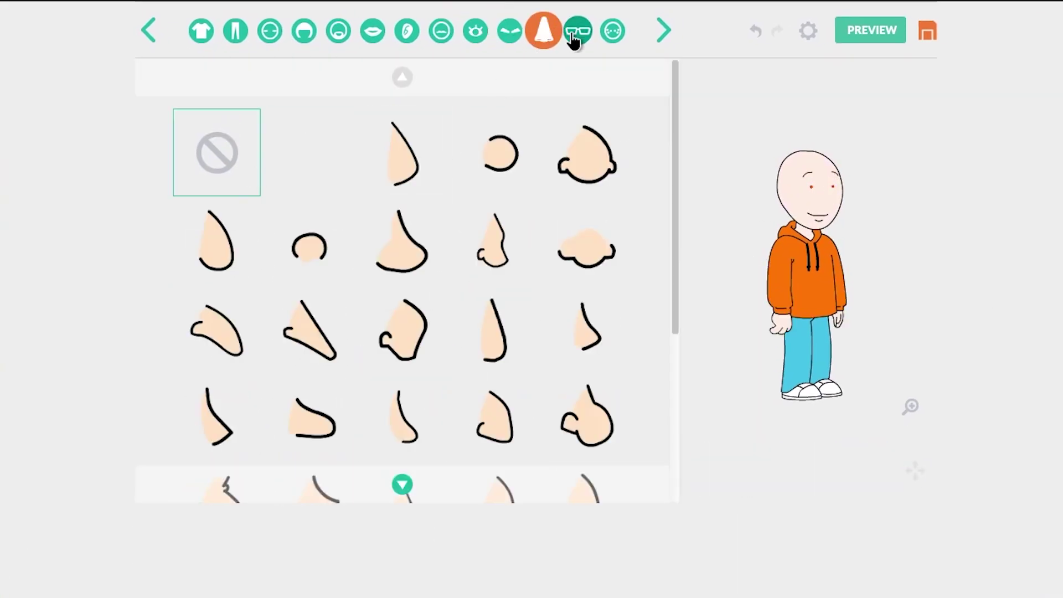
left_click(612, 31)
left_click(871, 29)
Add the generated dream-line voice to scene 3 and make the character run across the room.
left_click(443, 477)
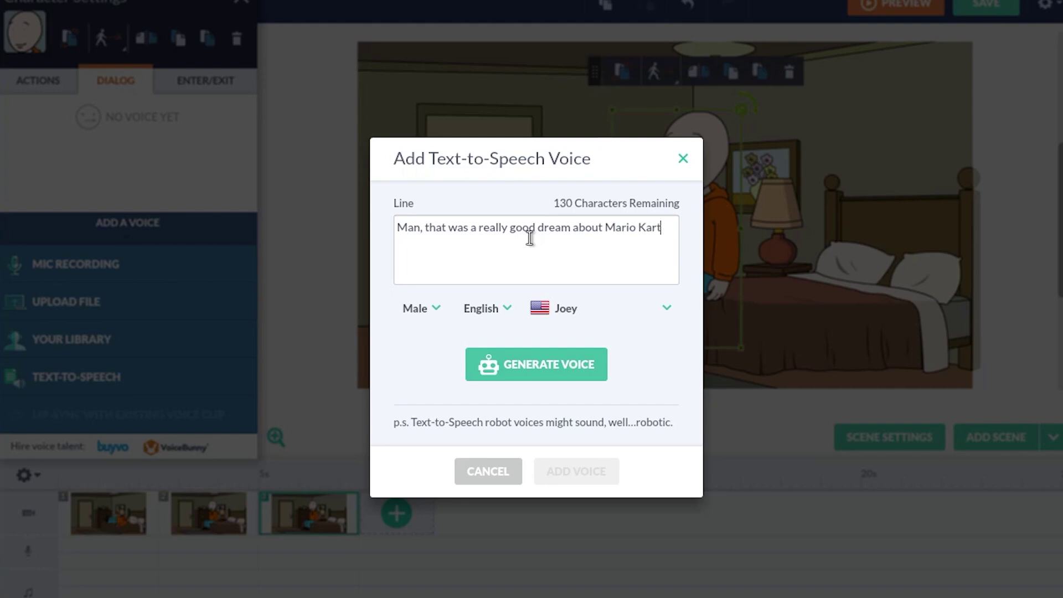
type(".")
left_click(536, 364)
left_click(575, 471)
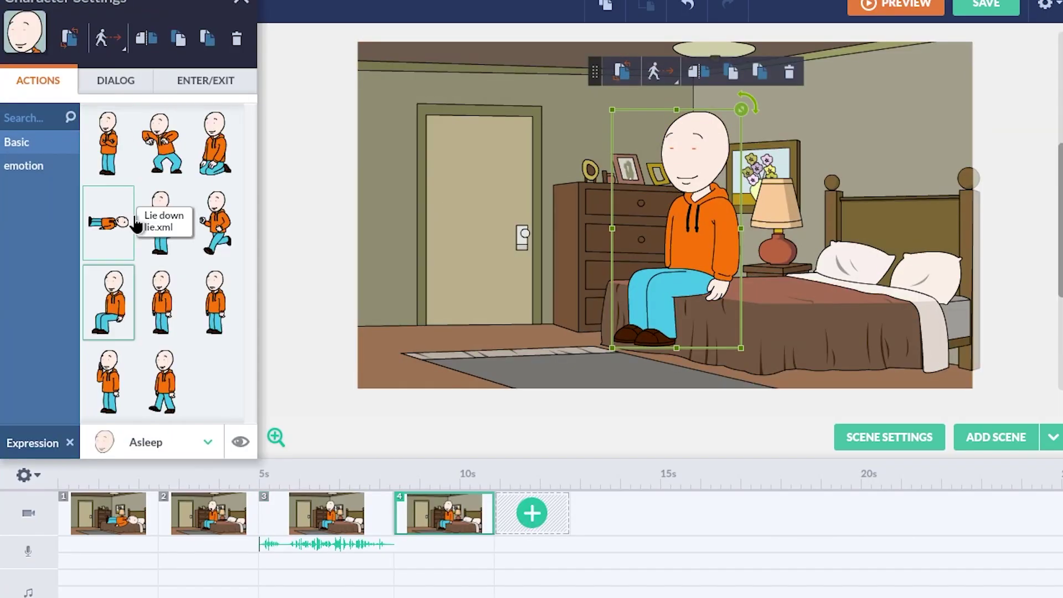
left_click(216, 221)
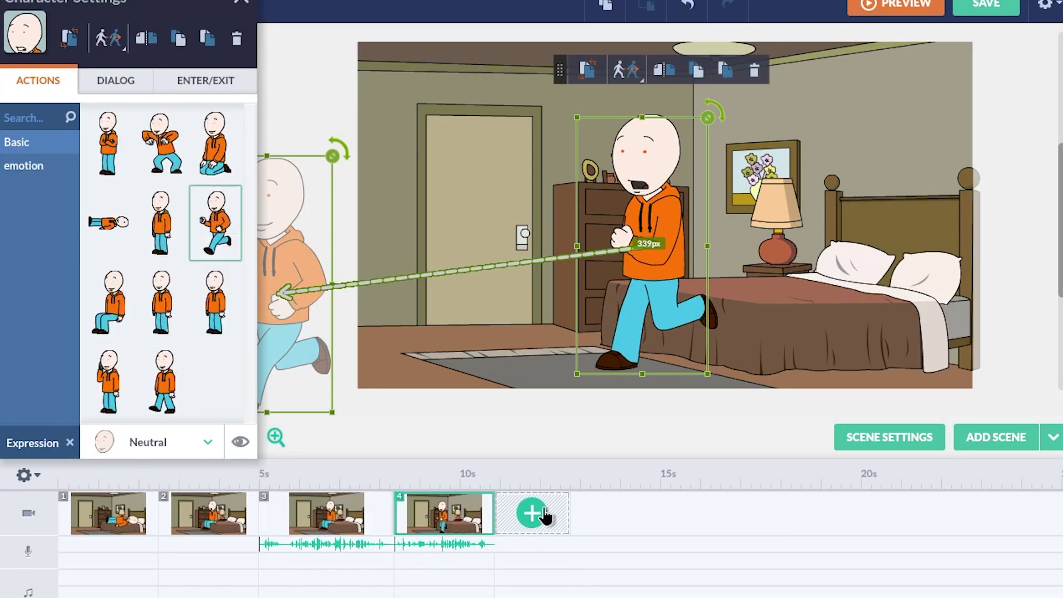
Add scene 5 and type 'oh no, my mario kart' as a Text-to-Speech dialogue line.
left_click(531, 512)
left_click(115, 80)
left_click(76, 376)
type("oh no, my mario kart")
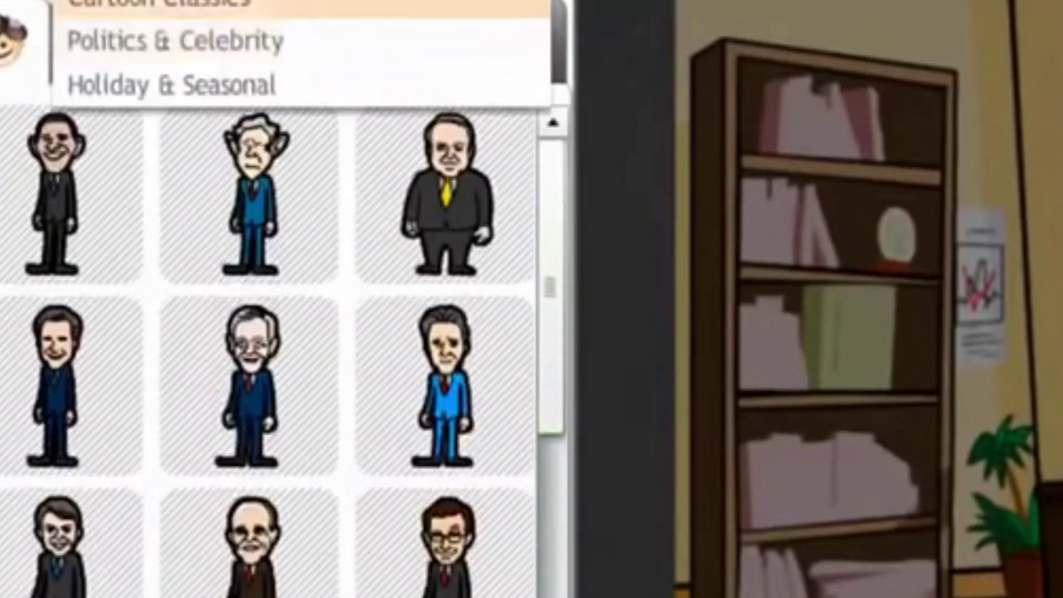
Switch the character library to another category of ready-made characters.
left_click(277, 6)
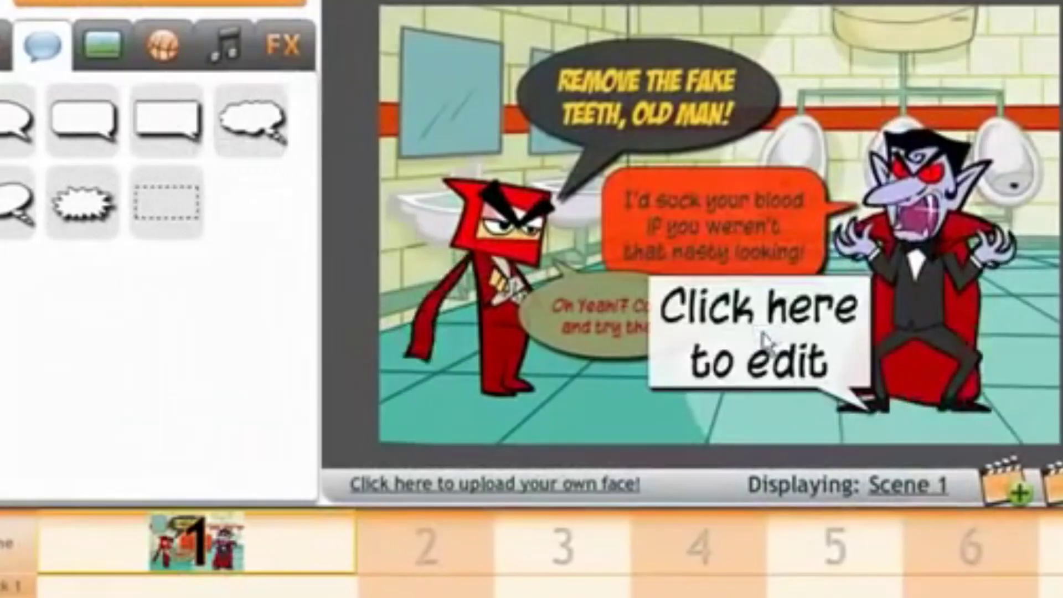
left_click(762, 338)
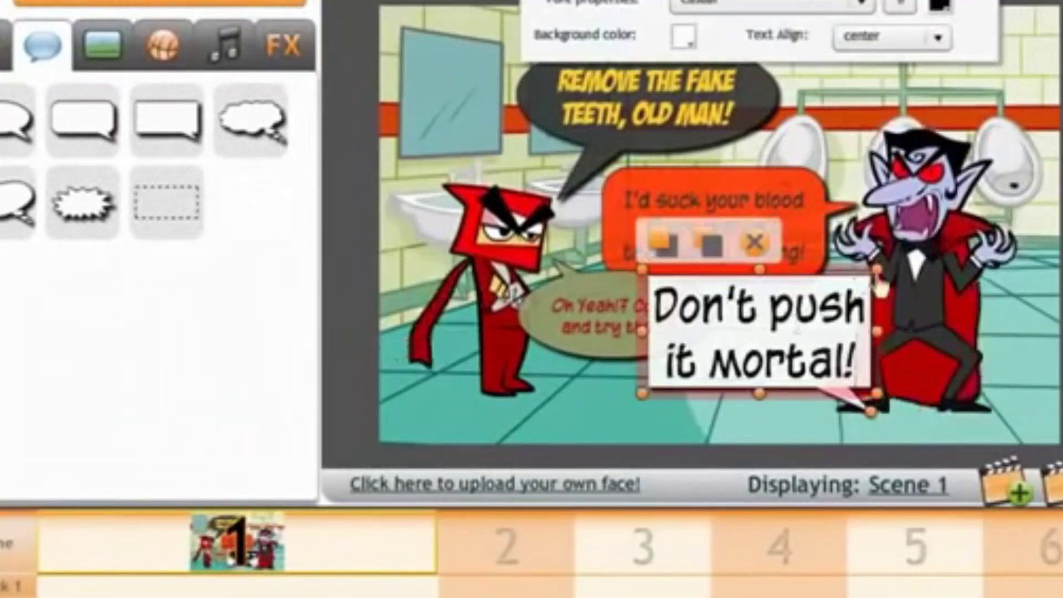
Shrink the vampire's 'Don't push it mortal!' speech bubble and deselect it.
left_click_drag(876, 285, 837, 289)
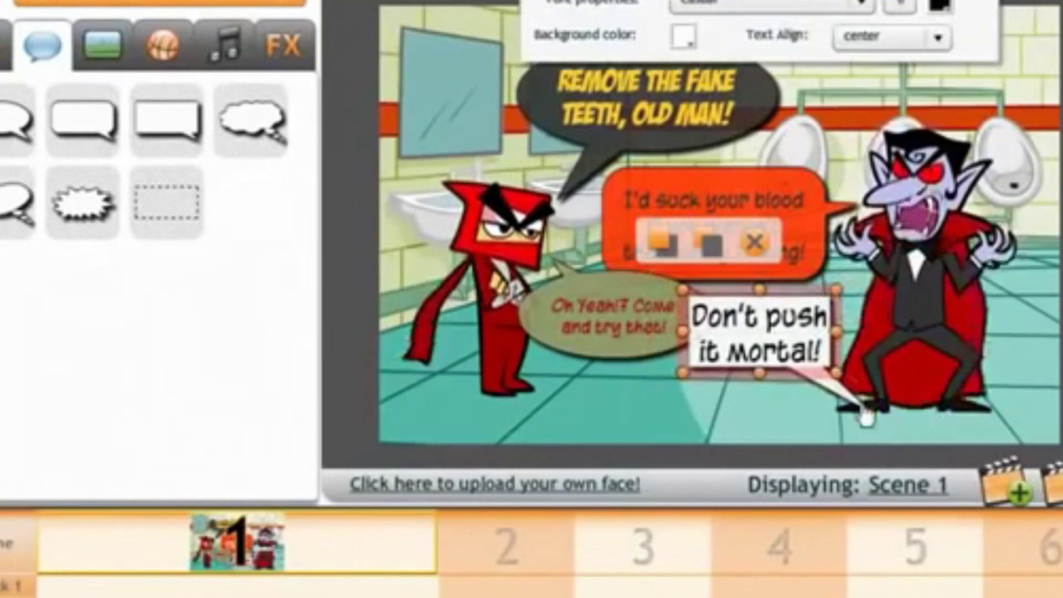
left_click(866, 418)
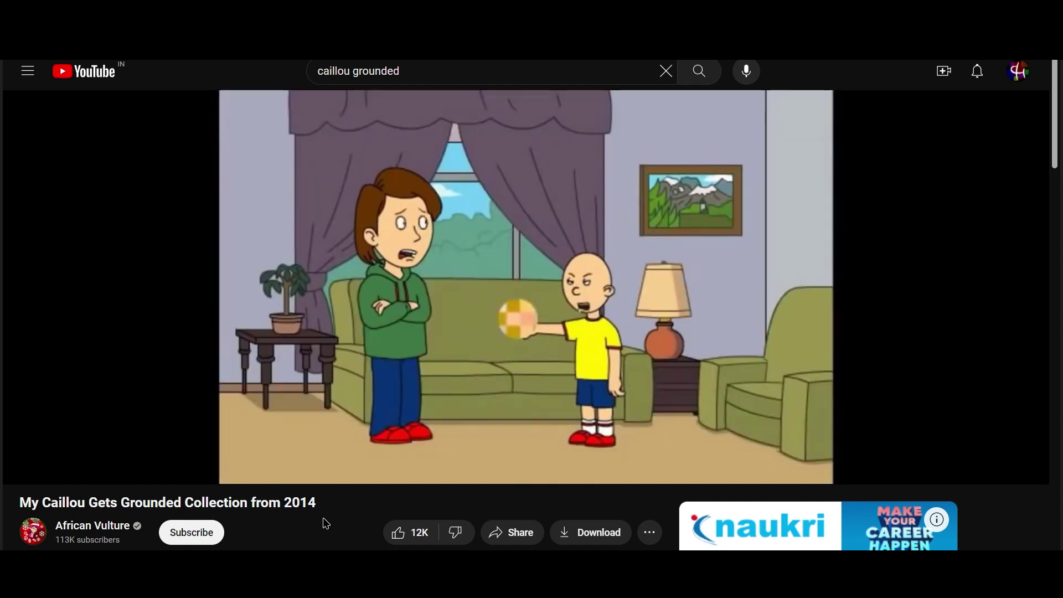
Scroll briefly to the description of 'My Caillou Gets Grounded Collection from 2014' and back.
scroll(326, 523, "down", 1)
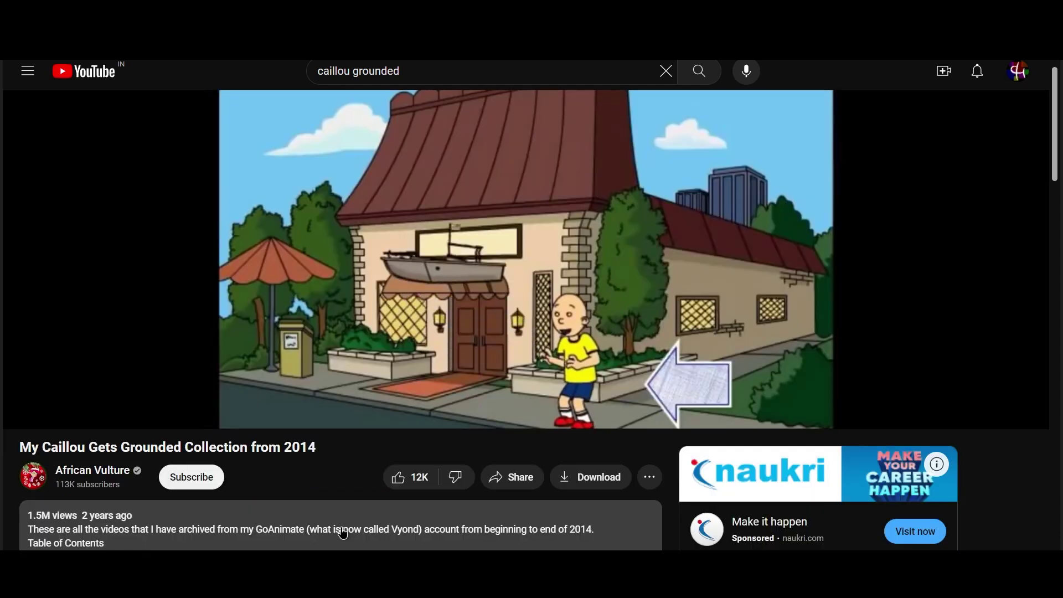
scroll(342, 533, "up", 1)
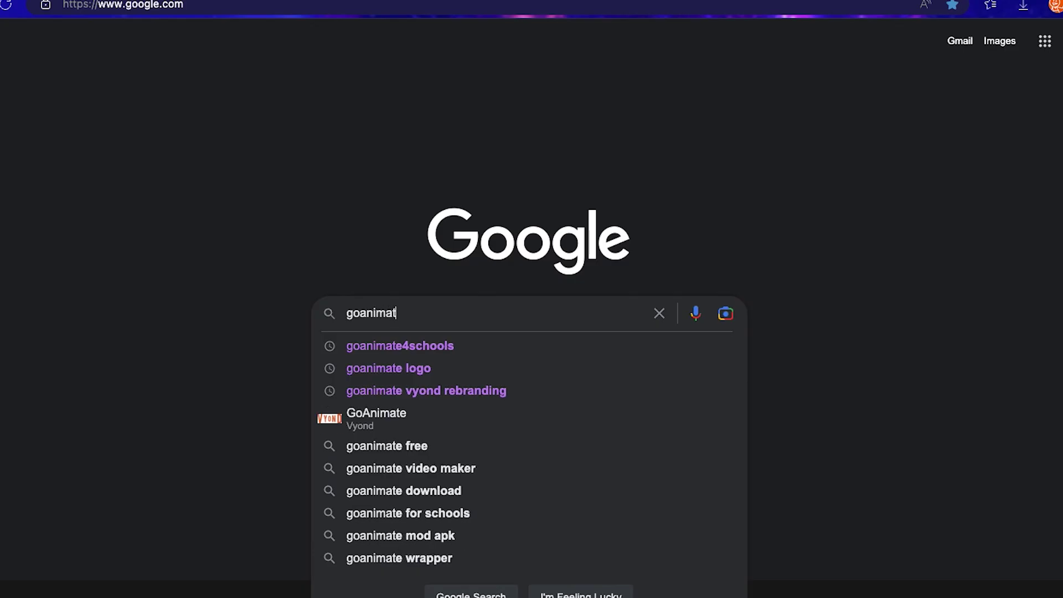
Search Google for 'goanimate movie' and open the GoAnipedia Fandom result.
type("e movie")
key("Return")
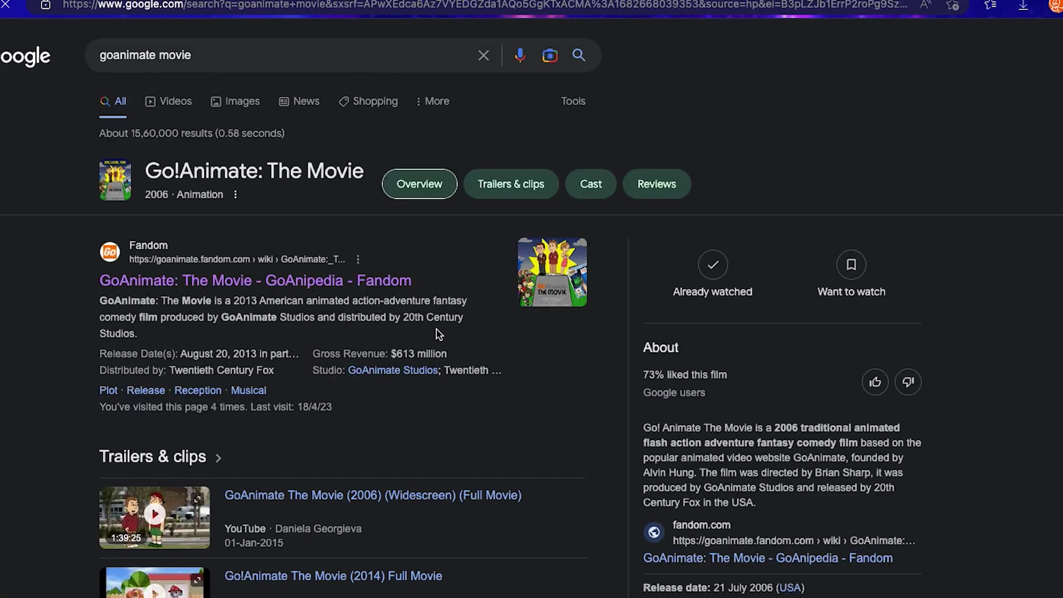
left_click(260, 279)
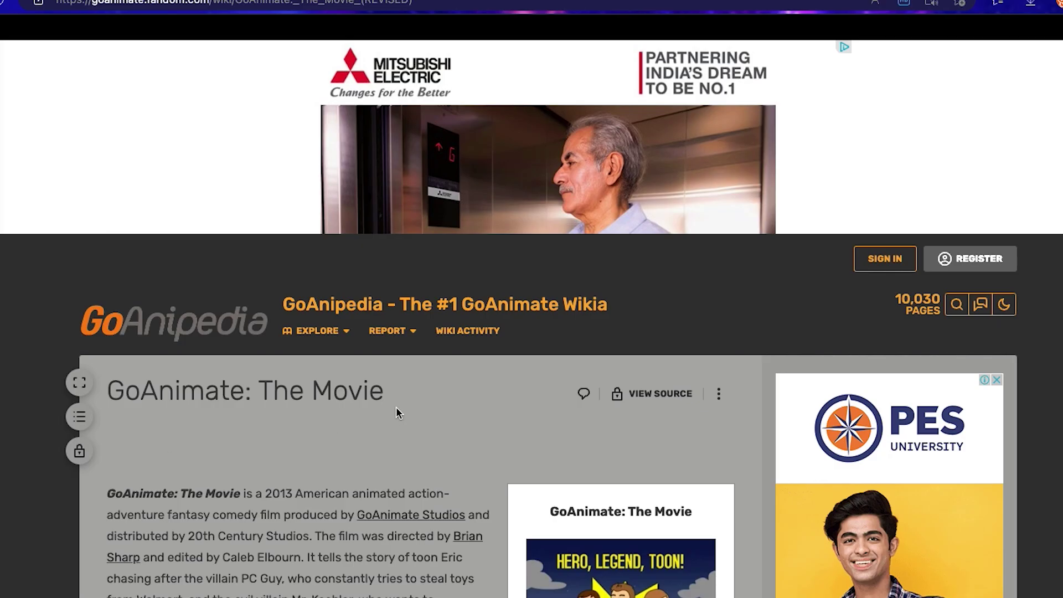
Scroll the GoAnimate: The Movie article and highlight 'Produced' and 'A sequel' in its paragraphs.
scroll(395, 410, "down", 5)
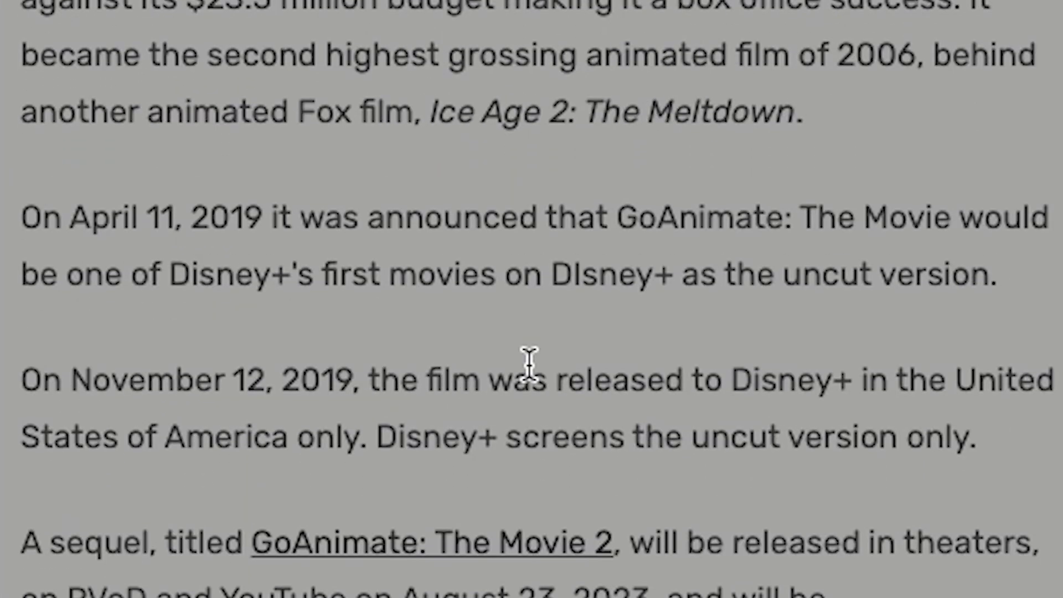
left_click_drag(68, 213, 160, 230)
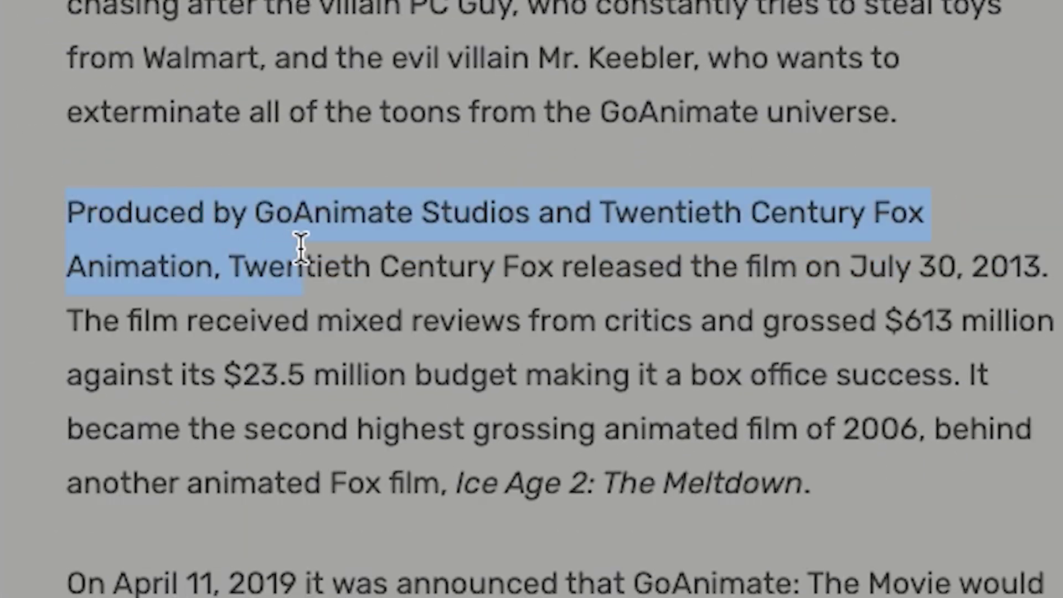
left_click_drag(752, 329, 755, 341)
left_click_drag(41, 172, 170, 188)
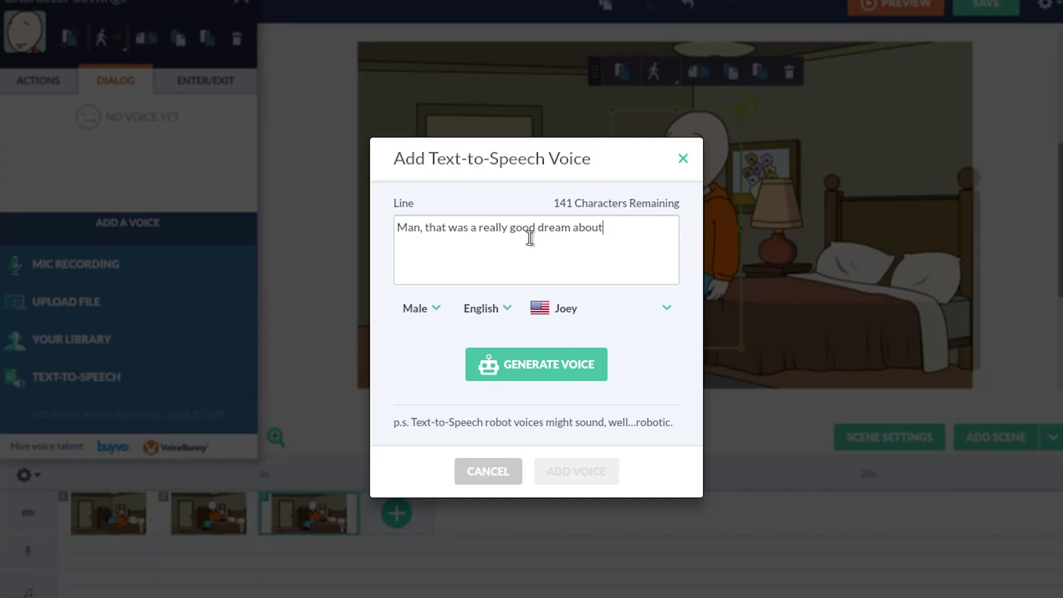
Finish the dream line with 'Mario Kart.' and generate its text-to-speech voice.
type("Mario Kart.")
left_click(536, 364)
left_click(575, 471)
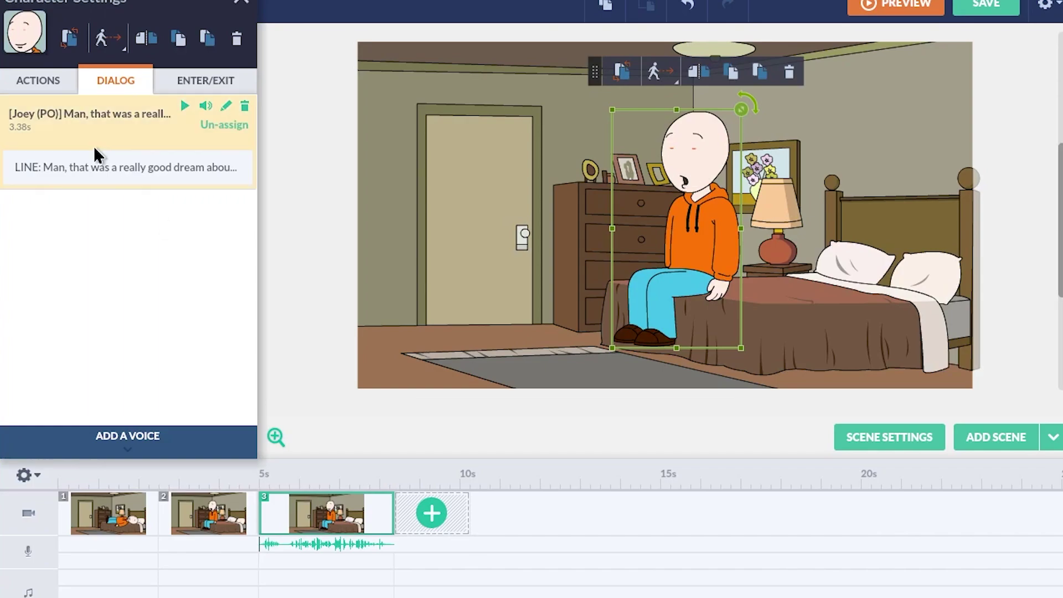
Add scene 4 and make the character run across the room, no longer asleep.
left_click(430, 512)
left_click(698, 227)
left_click(213, 223)
left_click(208, 441)
left_click(145, 250)
Give the character the TTS line 'Time to go play some more mario kart' in scene 4.
left_click(116, 80)
left_click(127, 435)
left_click(74, 376)
type("Time to go play some more mario kart")
left_click(534, 366)
left_click(572, 477)
Set the running character's expression to Neutral.
left_click(38, 81)
left_click(167, 442)
left_click(166, 327)
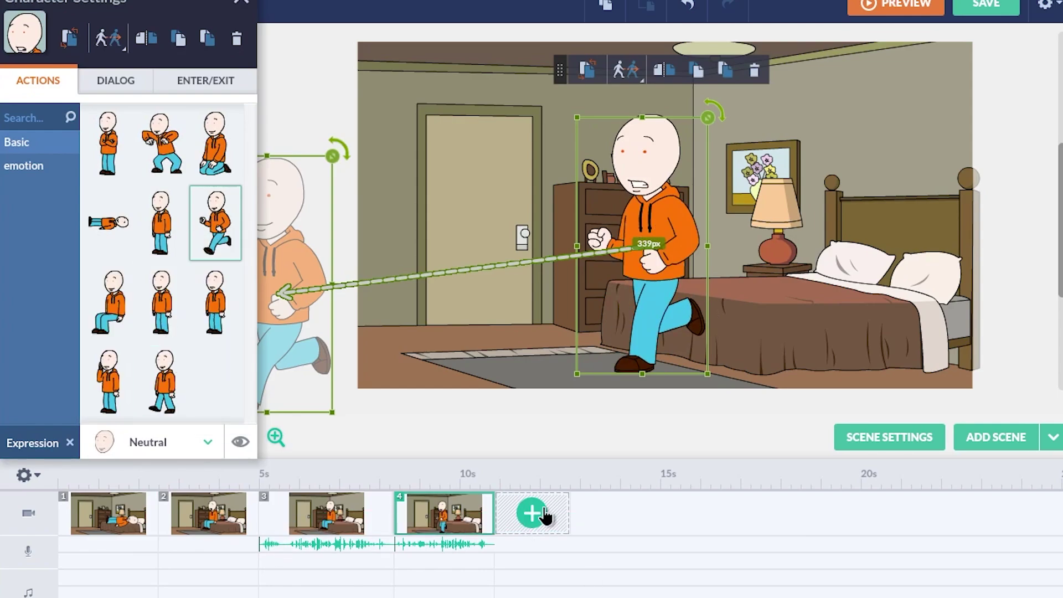